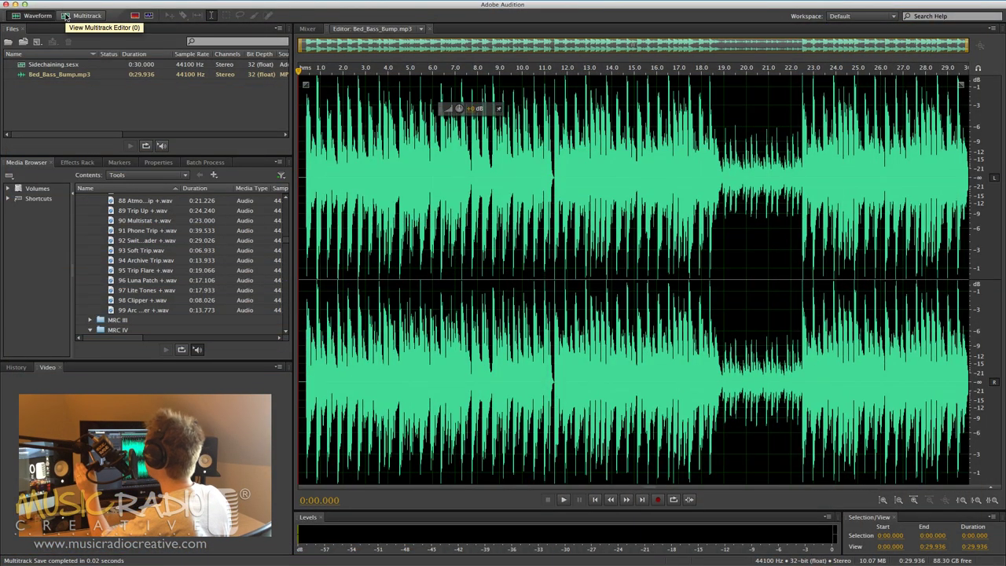
In Multitrack view, put Bed_Bass_Bump.mp3 on Track 1 and play it briefly
{"action": "left_click", "coordinate": [66, 16]}
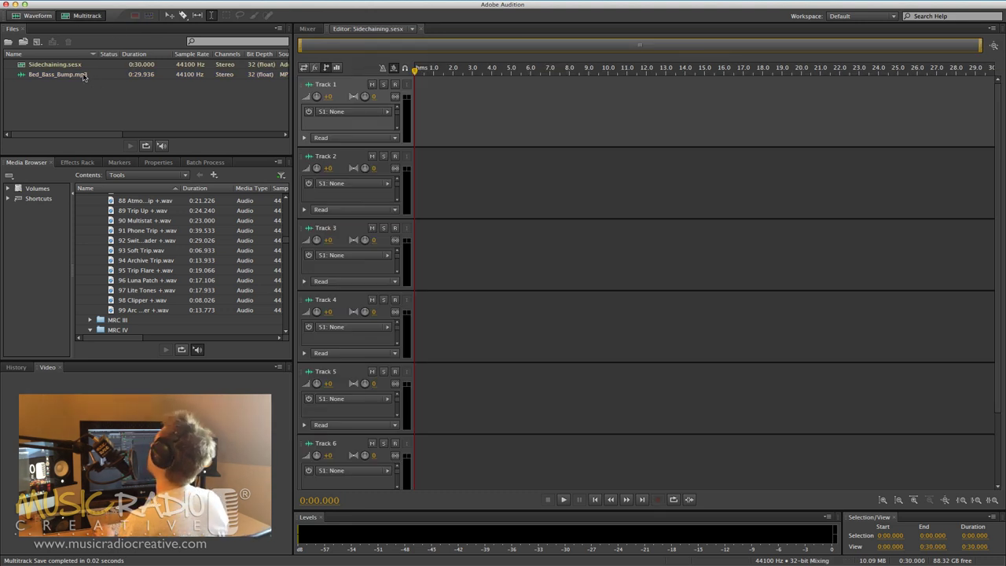
{"action": "left_click_drag", "start_coordinate": [84, 75], "coordinate": [417, 95]}
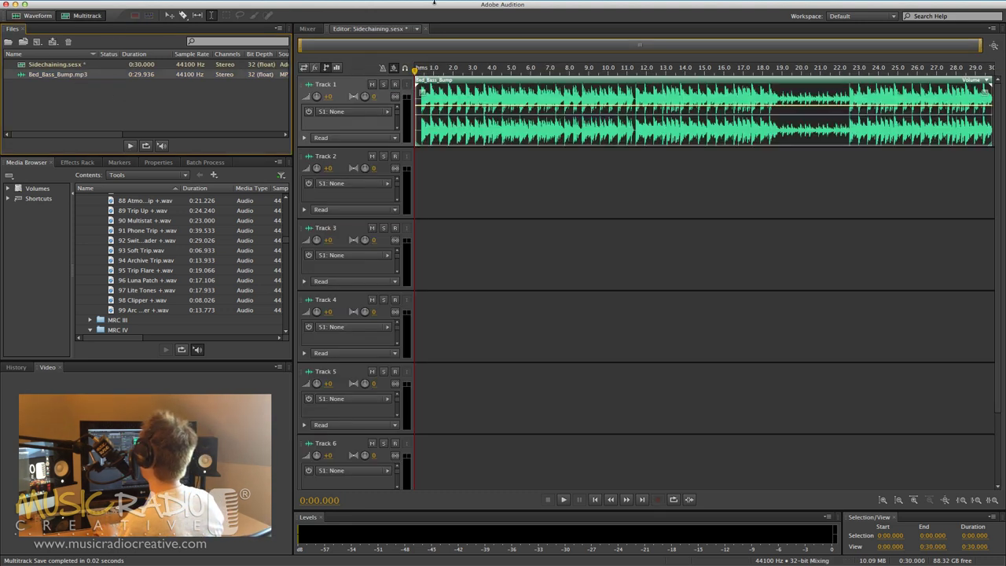
{"action": "key", "text": "space"}
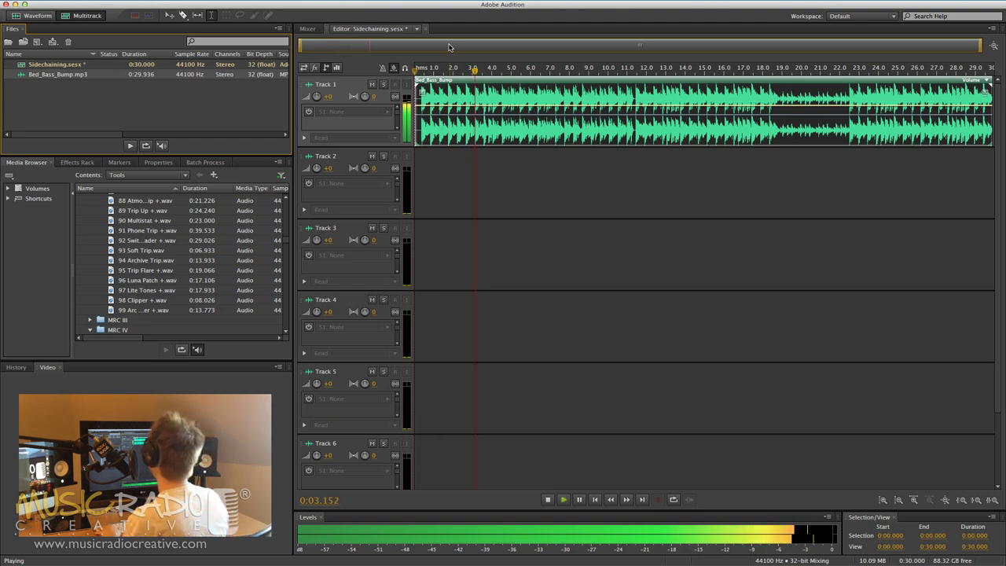
{"action": "key", "text": "space"}
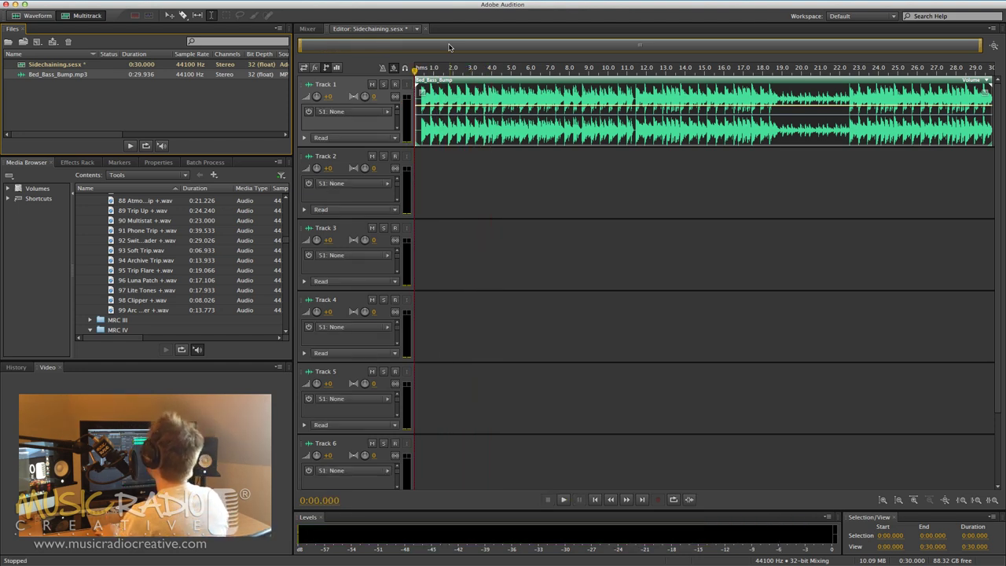
Record a 7.7-second voiceover clip on armed Track 2, disarm it, and play both tracks back
{"action": "left_click", "coordinate": [395, 156]}
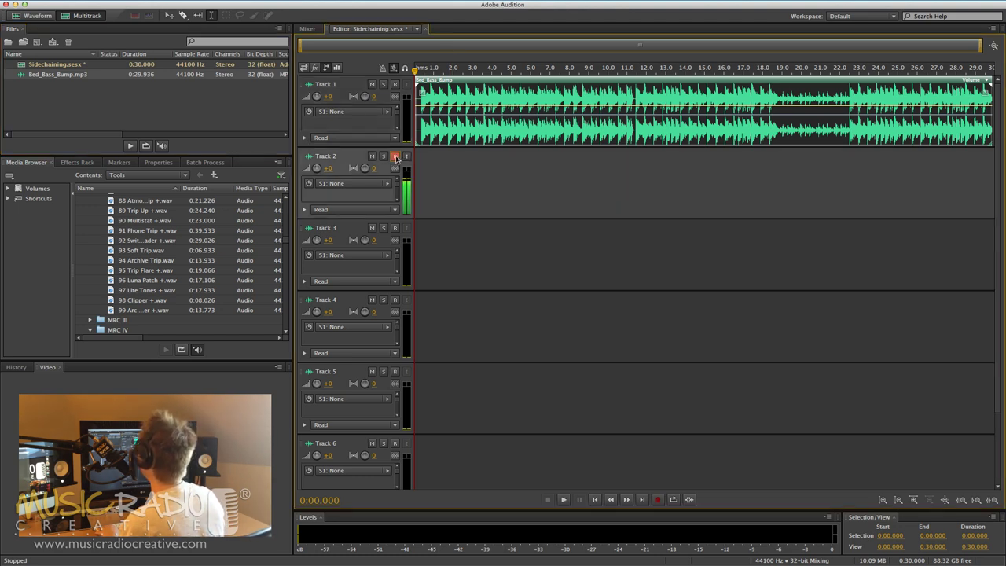
{"action": "left_click", "coordinate": [657, 500]}
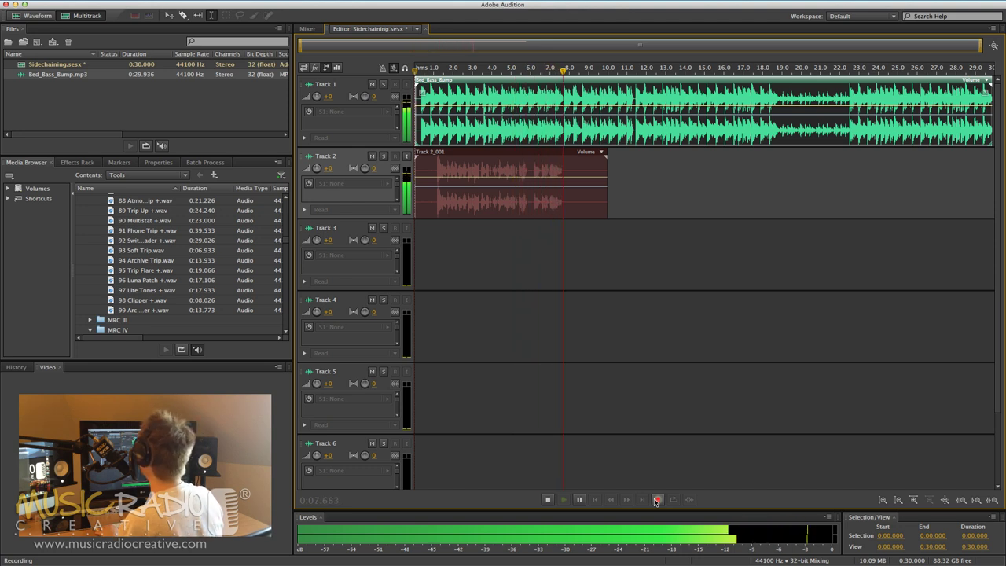
{"action": "left_click", "coordinate": [657, 500]}
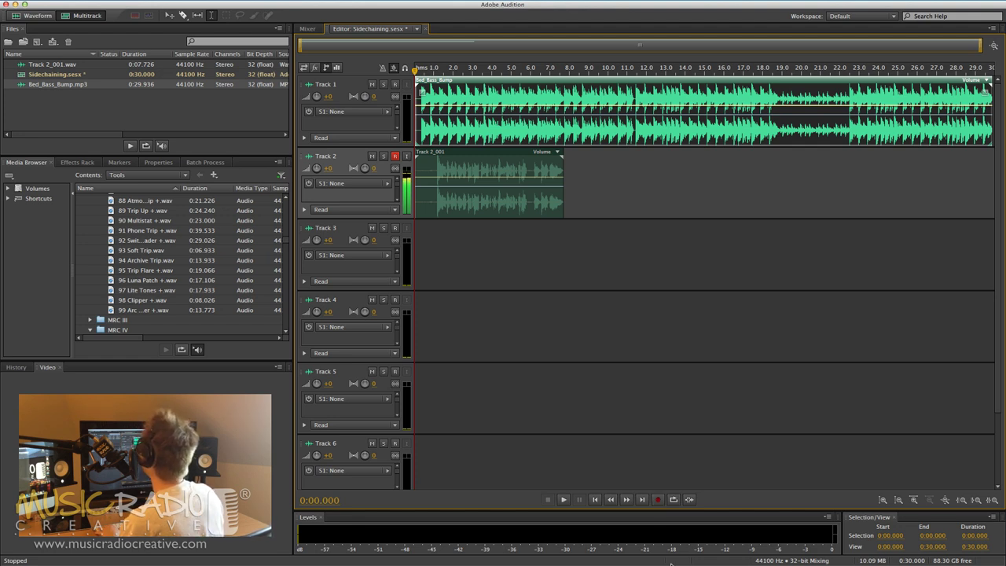
{"action": "left_click", "coordinate": [397, 157]}
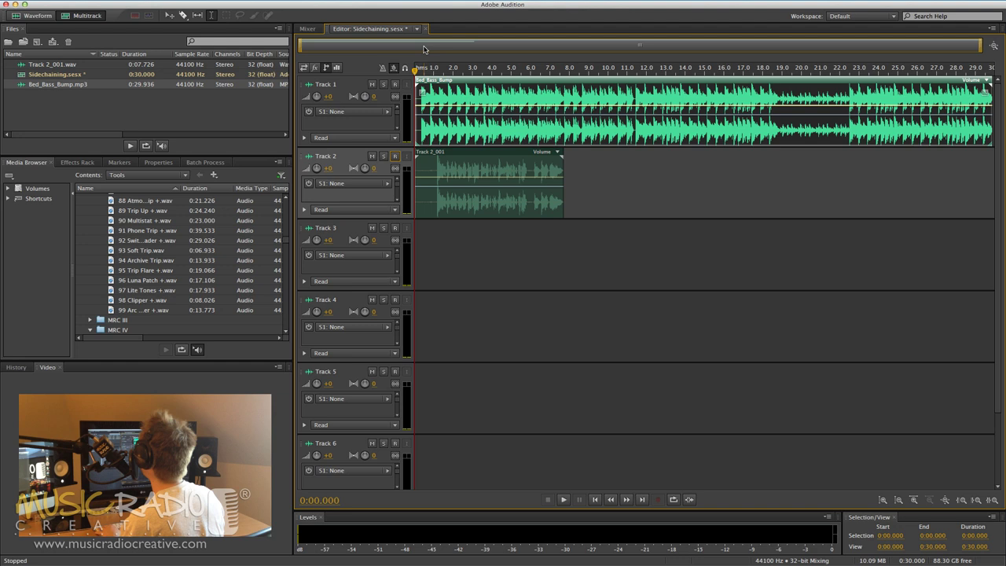
{"action": "key", "text": "space"}
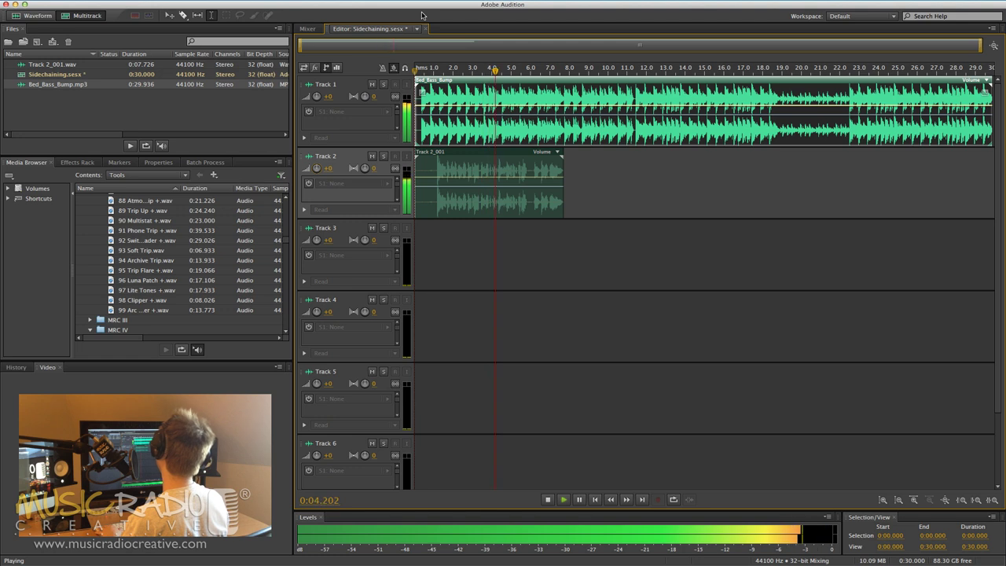
{"action": "key", "text": "space"}
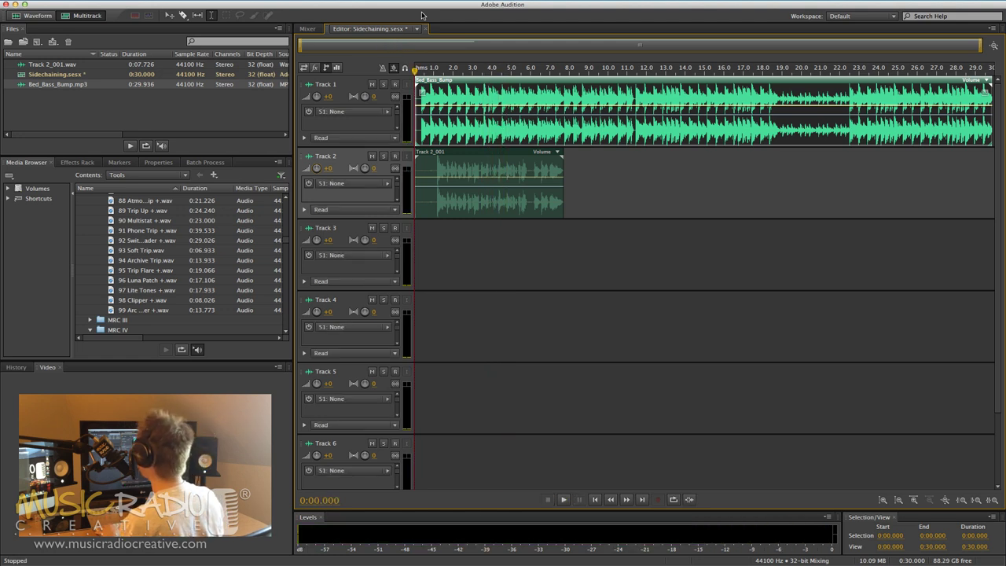
Insert Dynamics Processing in Track 1's first effect slot with the Soft Limit -24dB preset
{"action": "left_click", "coordinate": [315, 69]}
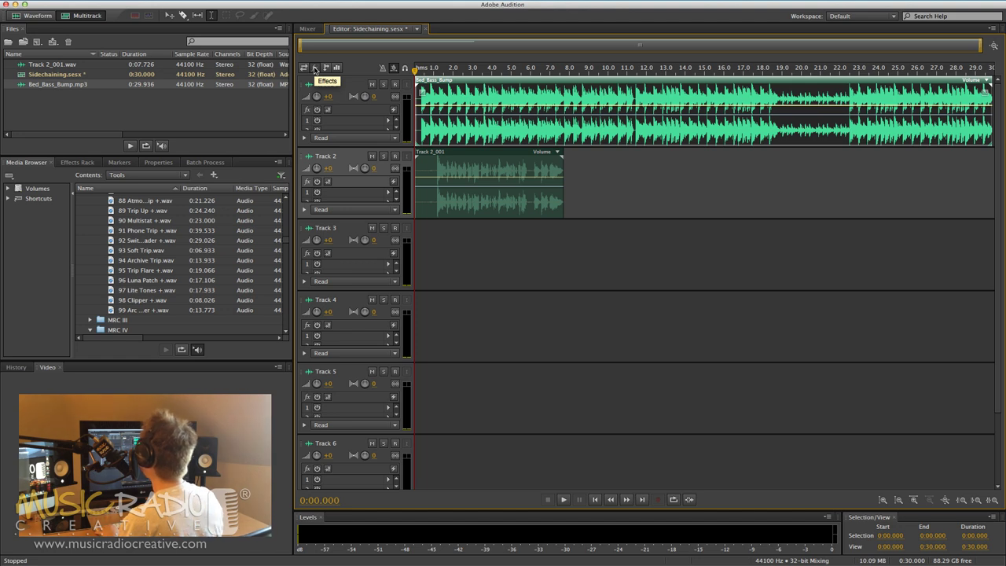
{"action": "left_click", "coordinate": [387, 122]}
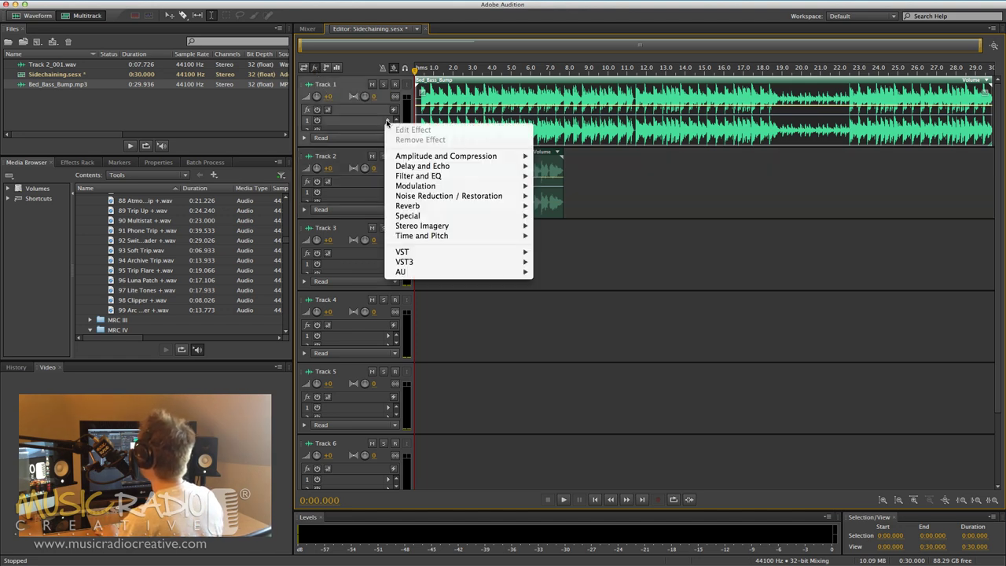
{"action": "mouse_move", "coordinate": [432, 156]}
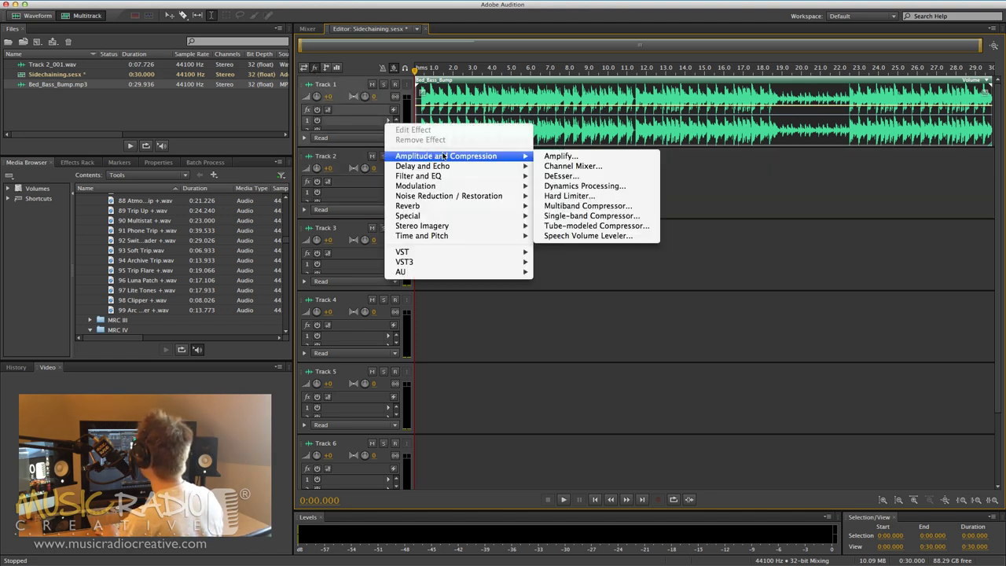
{"action": "left_click", "coordinate": [563, 186]}
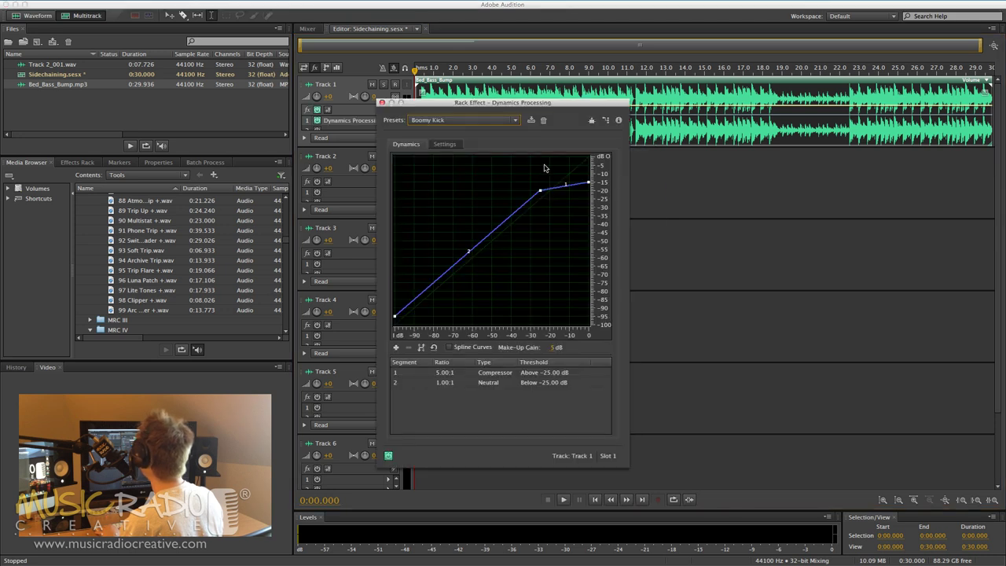
{"action": "left_click", "coordinate": [453, 121]}
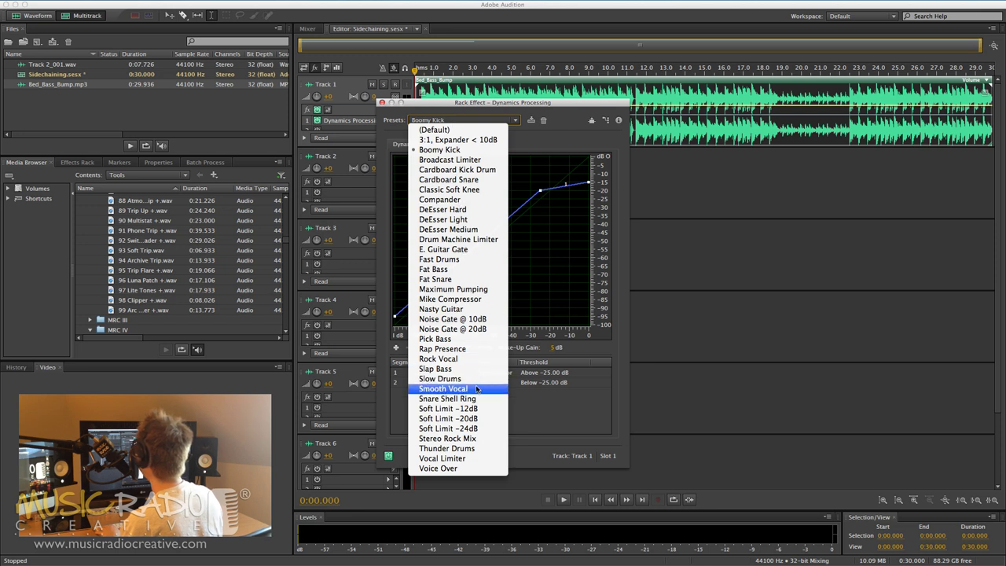
{"action": "left_click", "coordinate": [471, 429]}
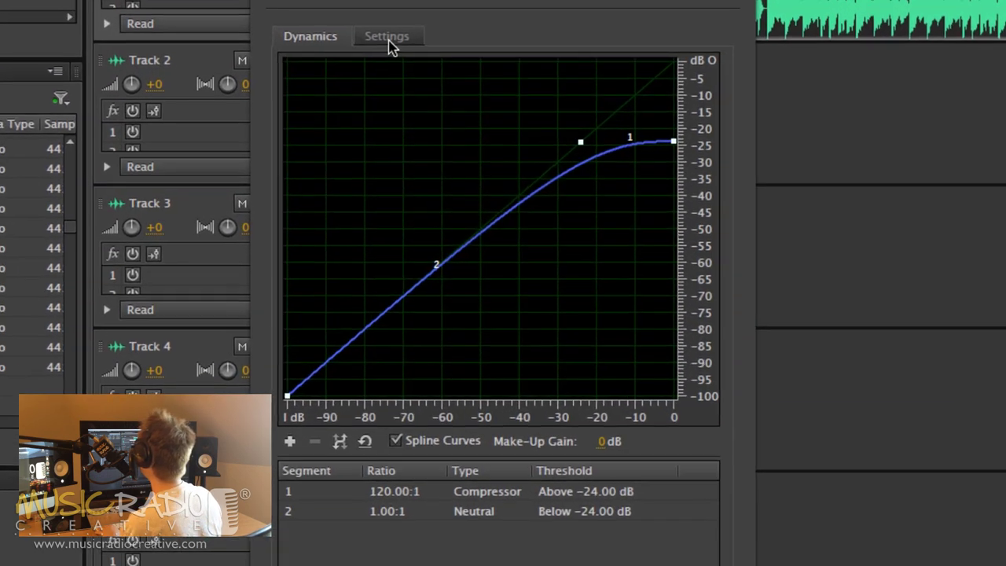
Set the Dynamics Processing Output Gain to 3 dB and close the Rack Effect window
{"action": "left_click", "coordinate": [445, 146]}
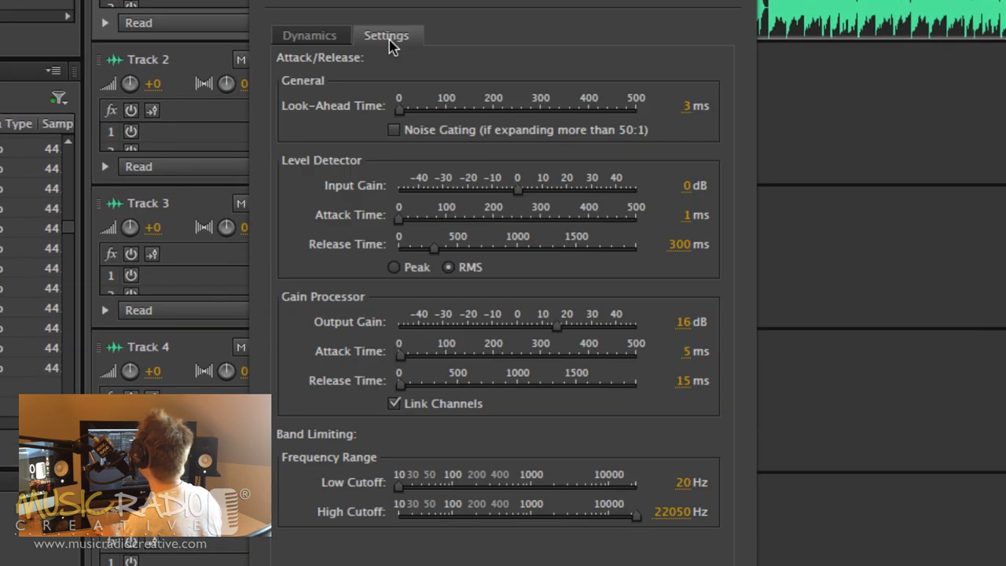
{"action": "left_click", "coordinate": [682, 322]}
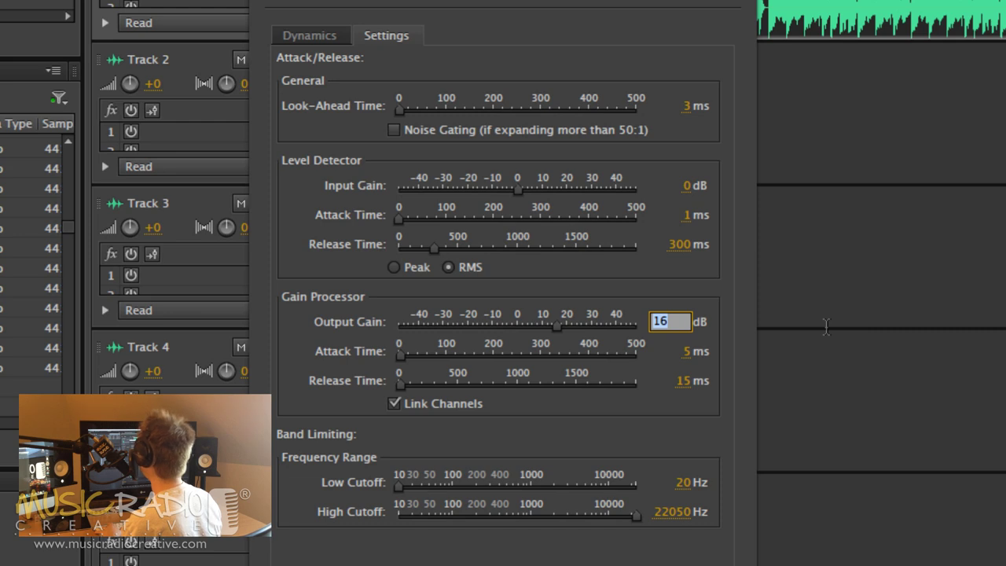
{"action": "type", "text": "3"}
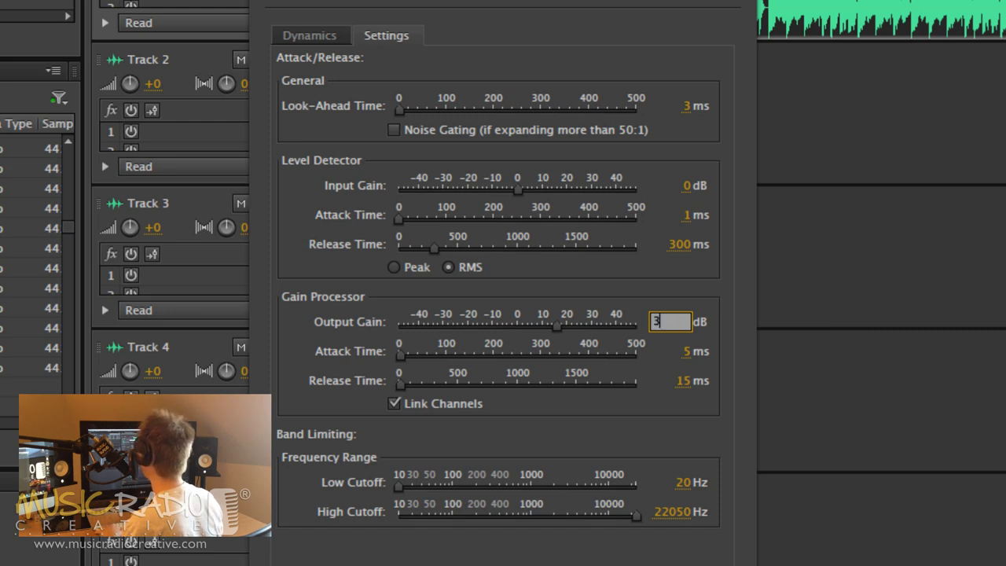
{"action": "key", "text": "Return"}
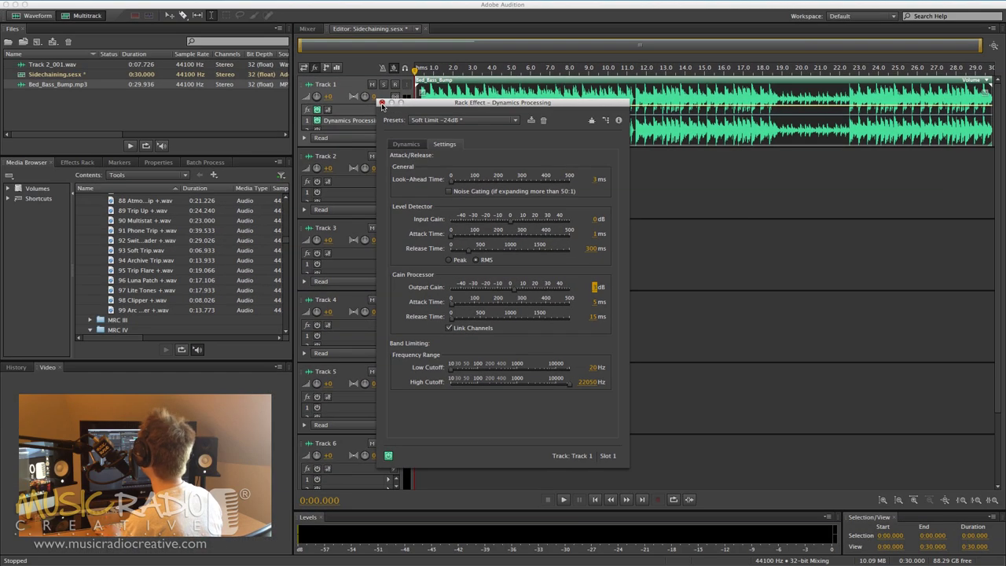
{"action": "left_click", "coordinate": [383, 106]}
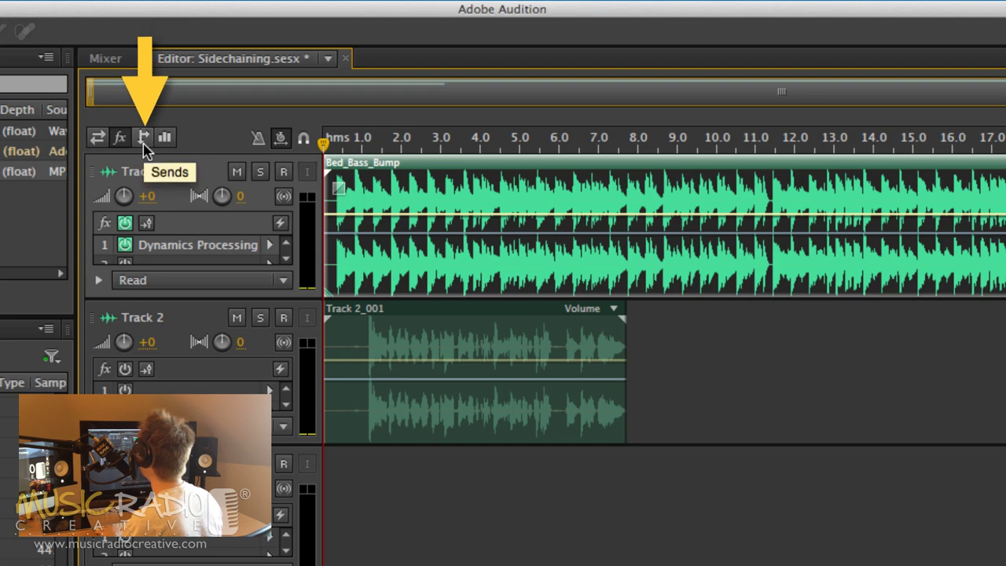
Set Track 2's S1 send to Side-Chain into Dynamics Processing (Track 1 - Slot 1)
{"action": "left_click", "coordinate": [144, 139]}
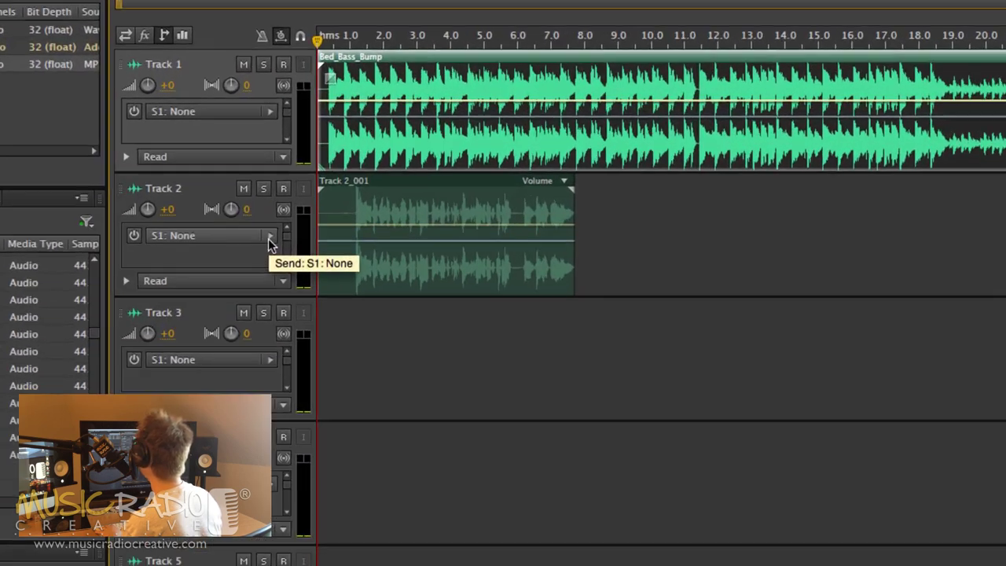
{"action": "left_click", "coordinate": [387, 186]}
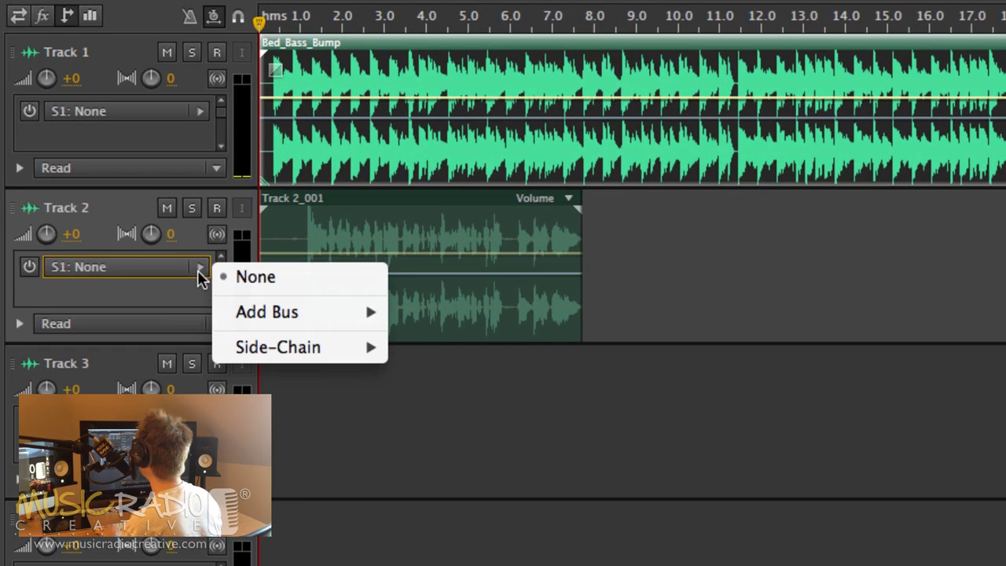
{"action": "mouse_move", "coordinate": [269, 344]}
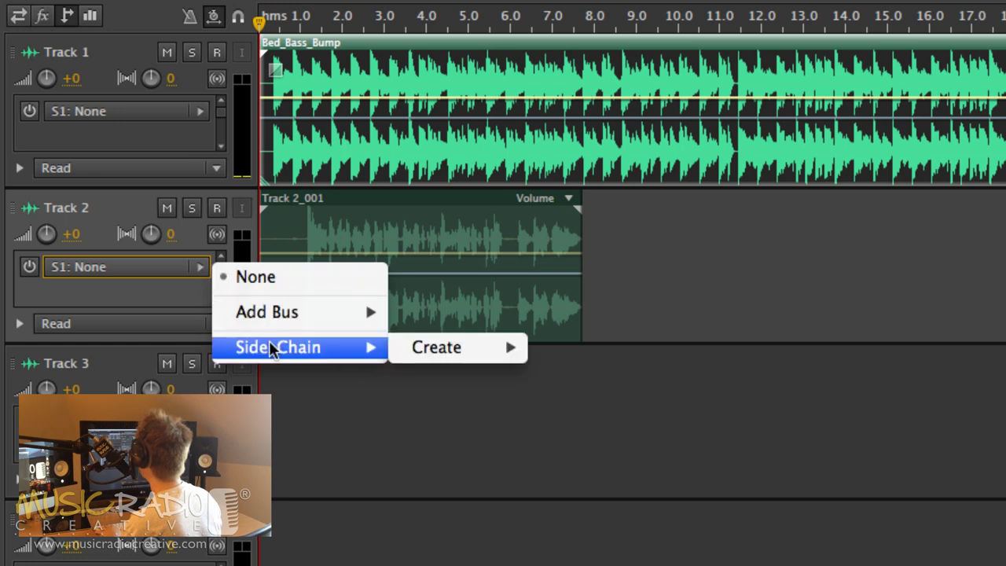
{"action": "mouse_move", "coordinate": [443, 356]}
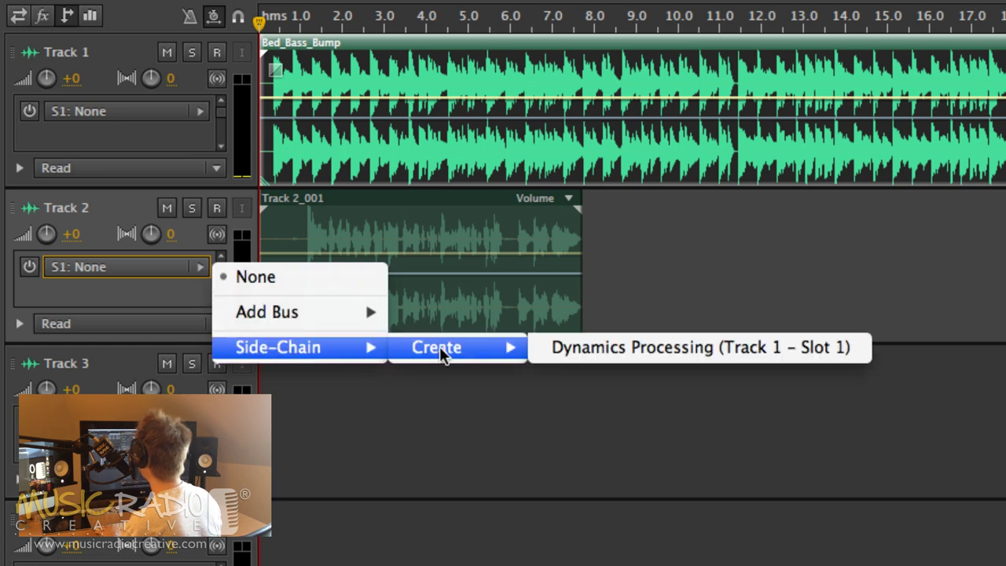
{"action": "left_click", "coordinate": [554, 349]}
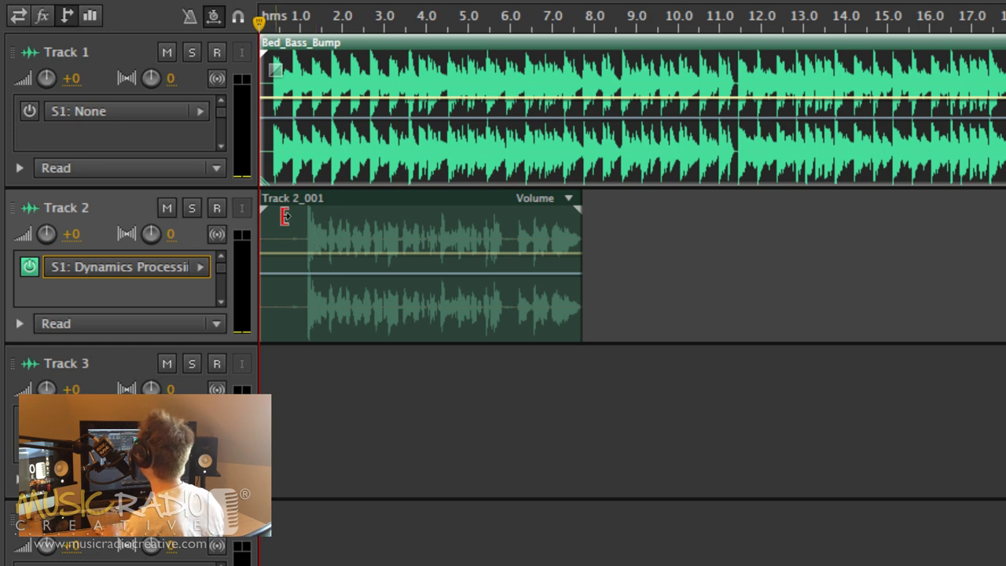
Play the ducked mix, then apply the Processed effects chain to Track 2's voice
{"action": "left_click", "coordinate": [42, 15]}
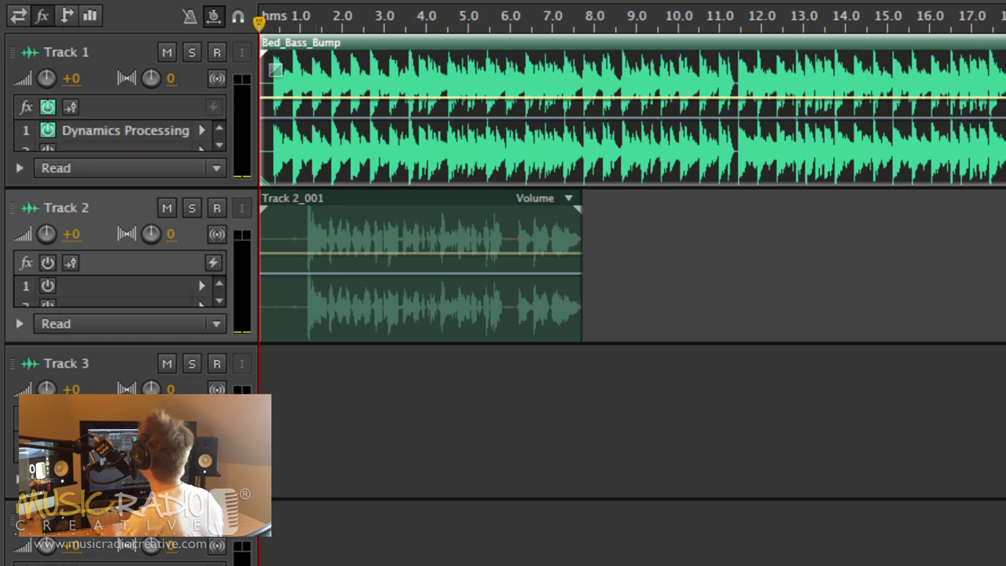
{"action": "key", "text": "space"}
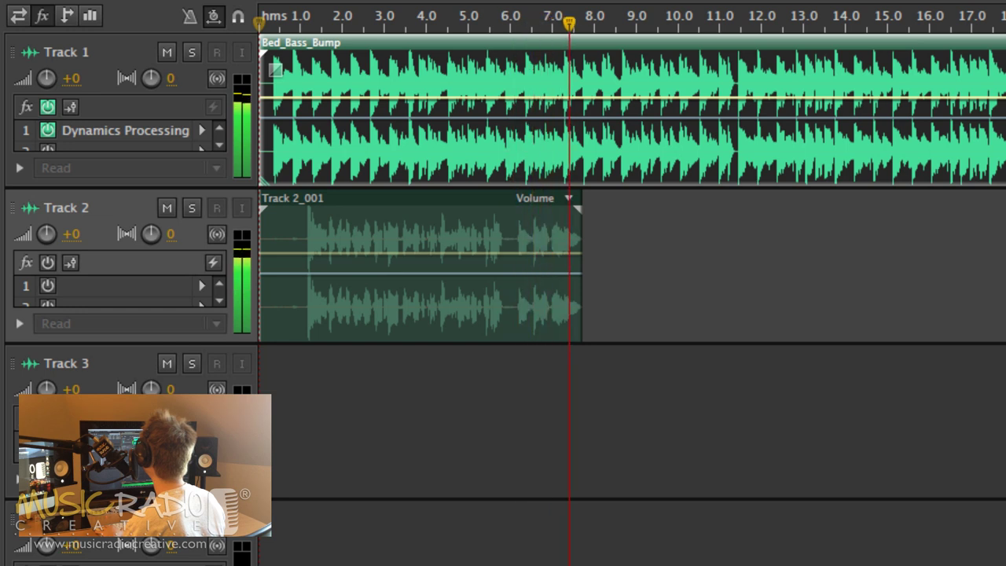
{"action": "key", "text": "space"}
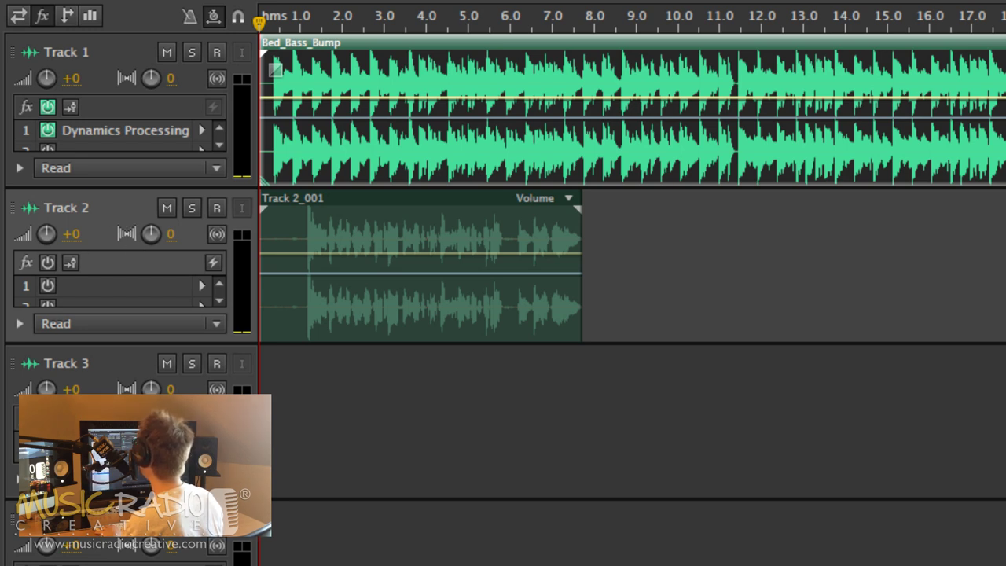
{"action": "key", "text": "ctrl+v"}
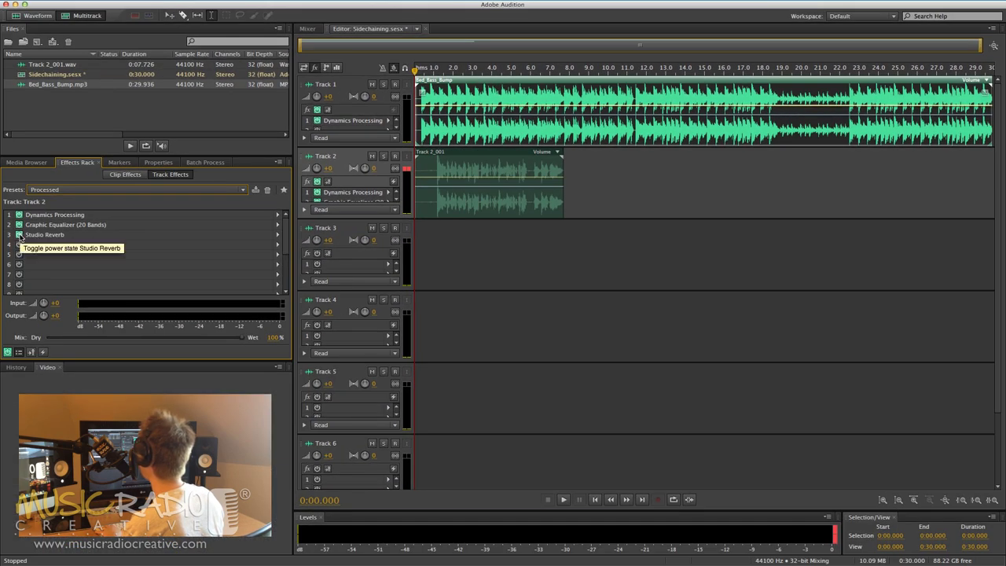
Bypass Studio Reverb on Track 2 and play the mix back to 0:00.000
{"action": "left_click", "coordinate": [19, 235]}
{"action": "key", "text": "space"}
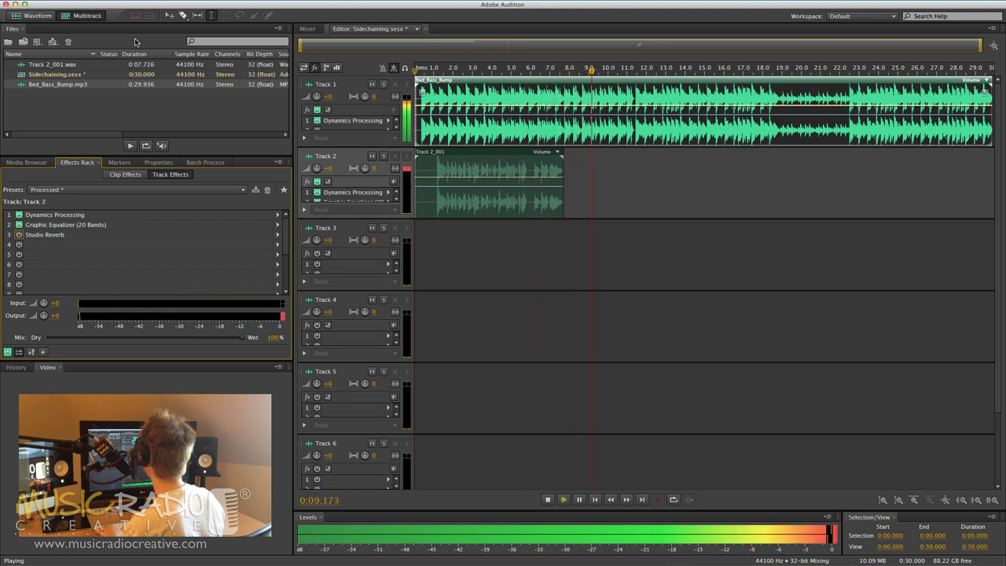
{"action": "key", "text": "space"}
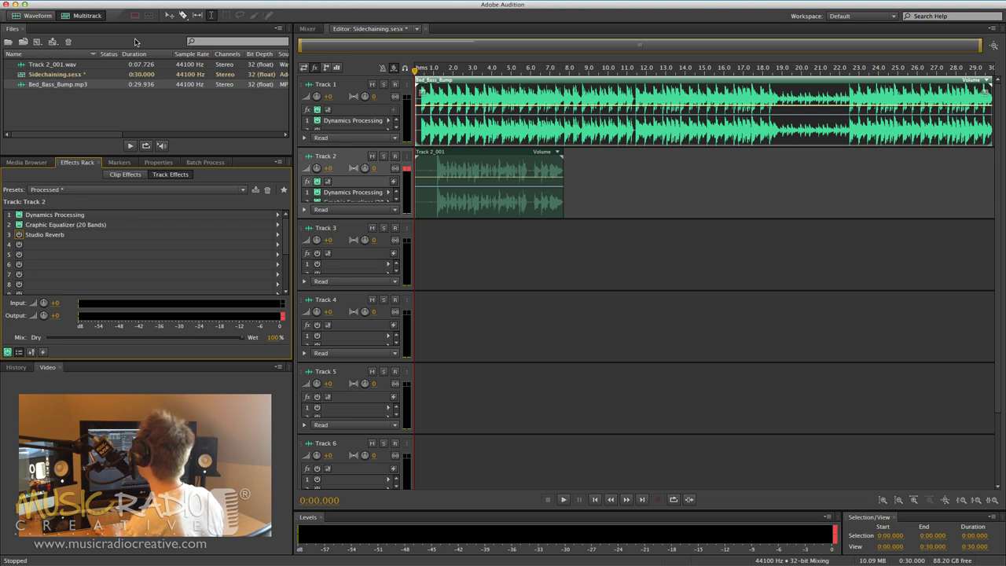
Bounce the Track 1 music clip to a new track, Bounce_1, via Selected Track
{"action": "right_click", "coordinate": [422, 127]}
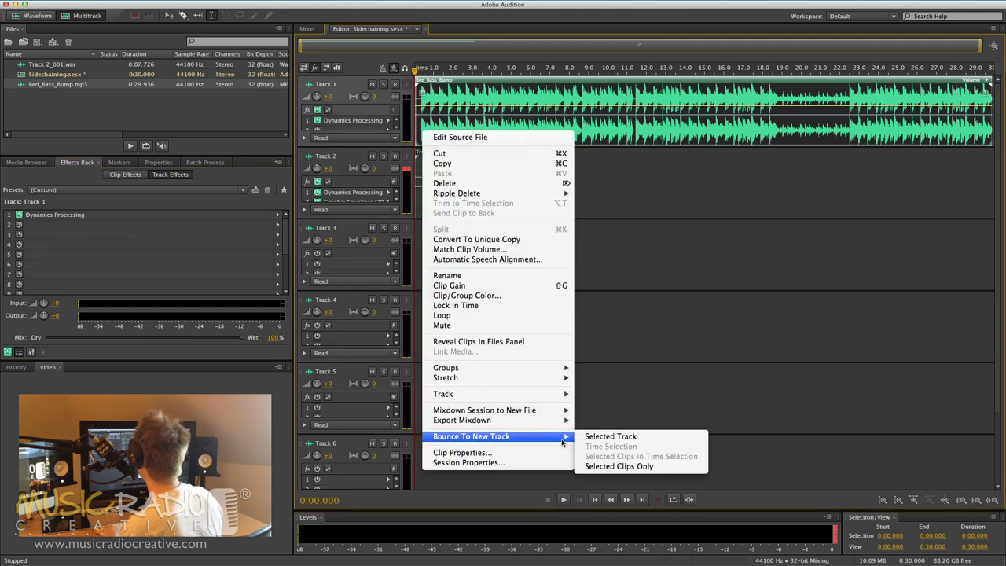
{"action": "left_click", "coordinate": [593, 440]}
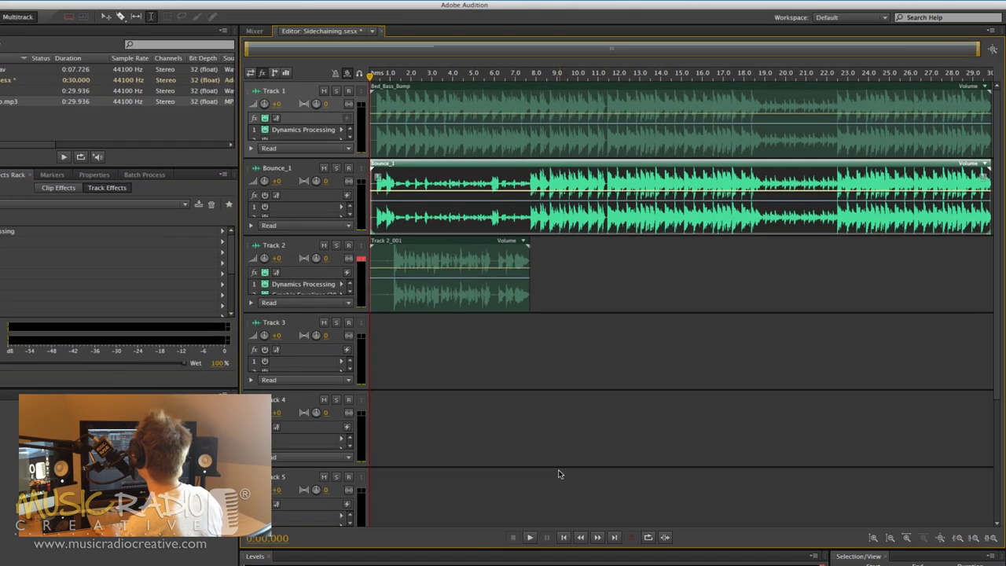